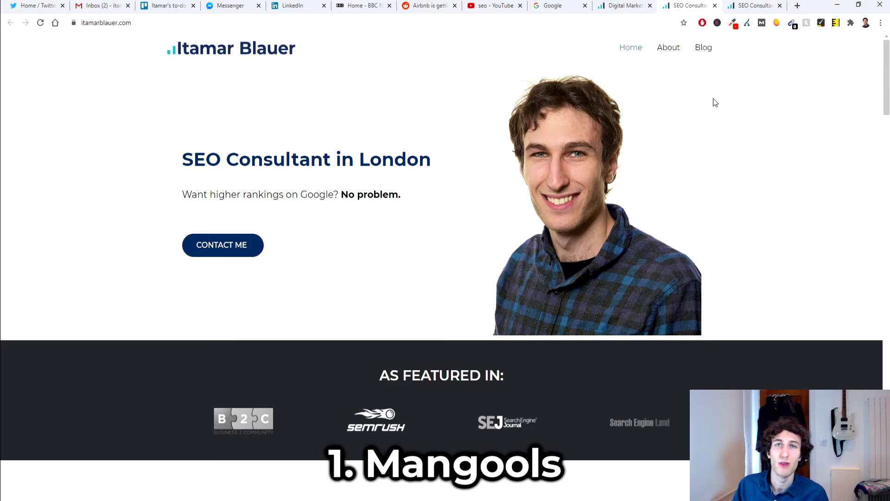
Check the consultant homepage's structured data in the Mangools SEO extension and close the report.
left_click(777, 22)
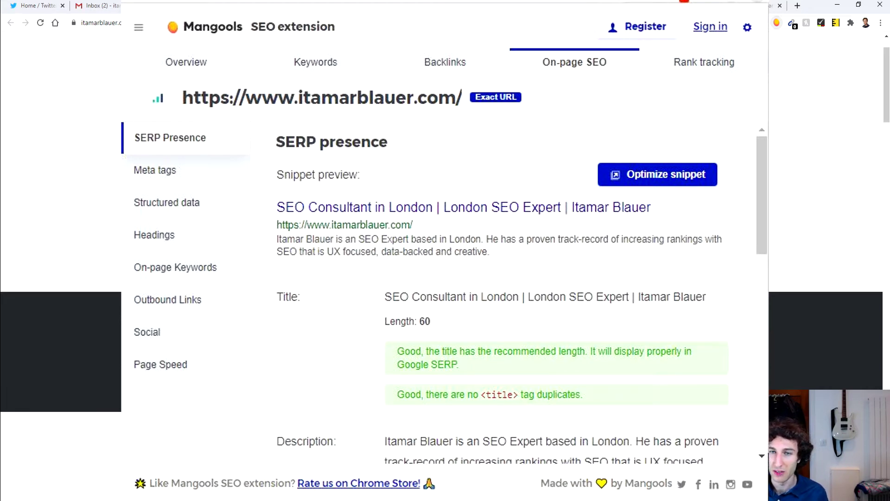
left_click(167, 203)
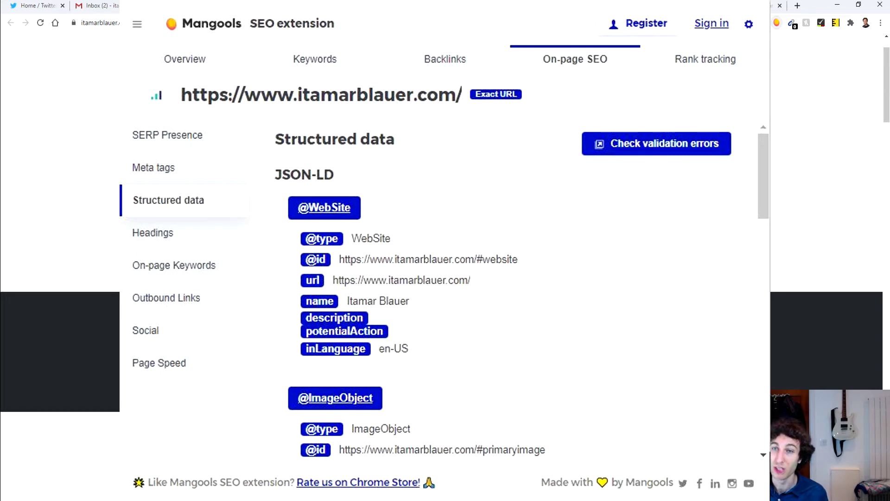
key("Escape")
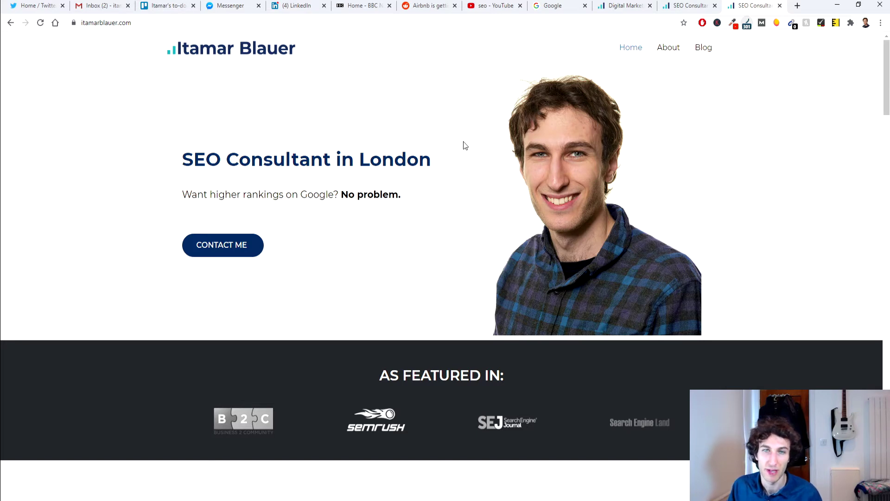
Reload the homepage through its plain http address without the www prefix.
left_click(149, 22)
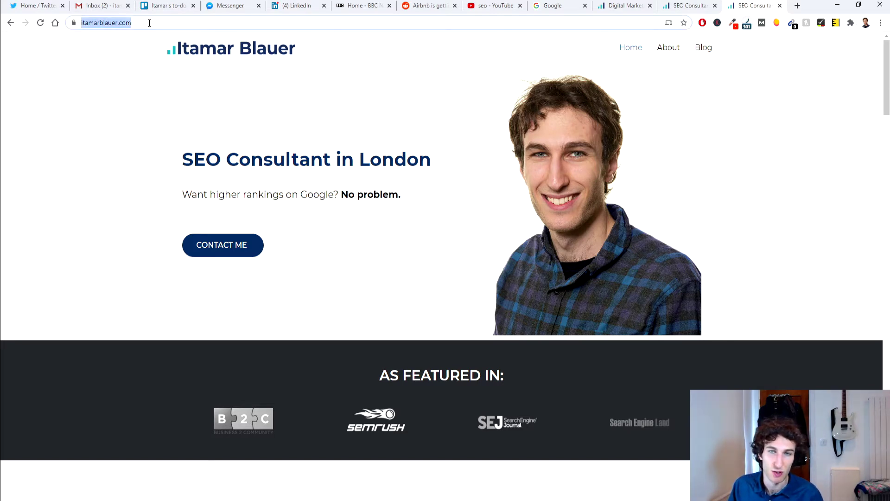
left_click(149, 23)
double_click(150, 23)
left_click(149, 23)
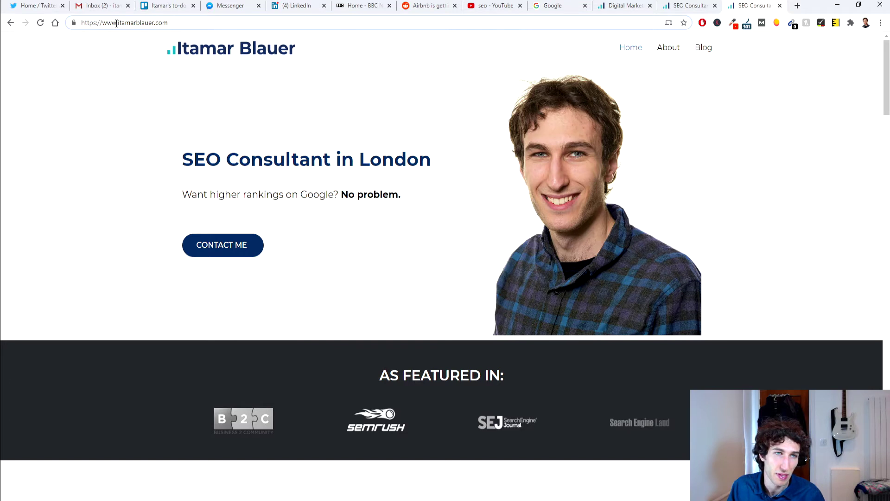
left_click(97, 22)
key("BackSpace")
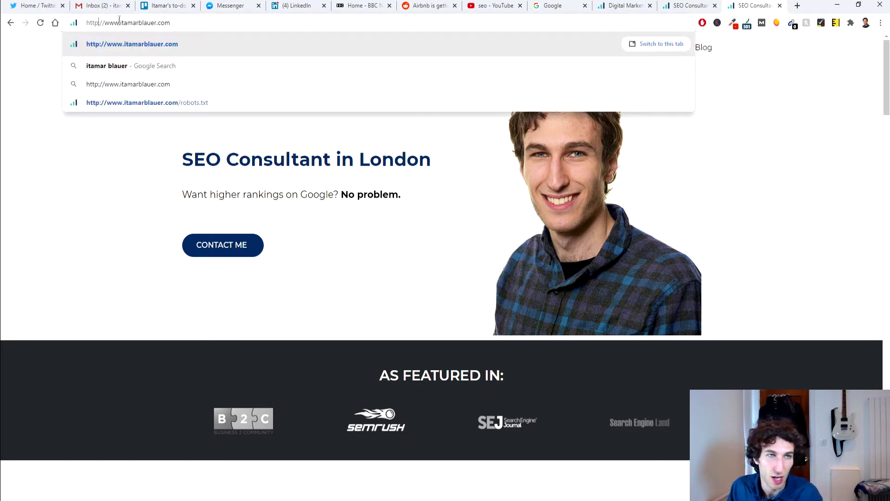
left_click_drag(106, 23, 119, 23)
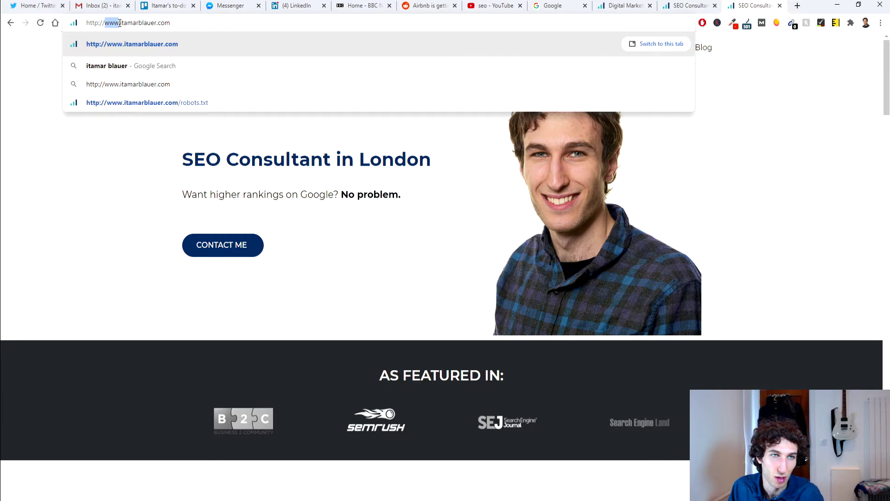
key("BackSpace")
key("Delete")
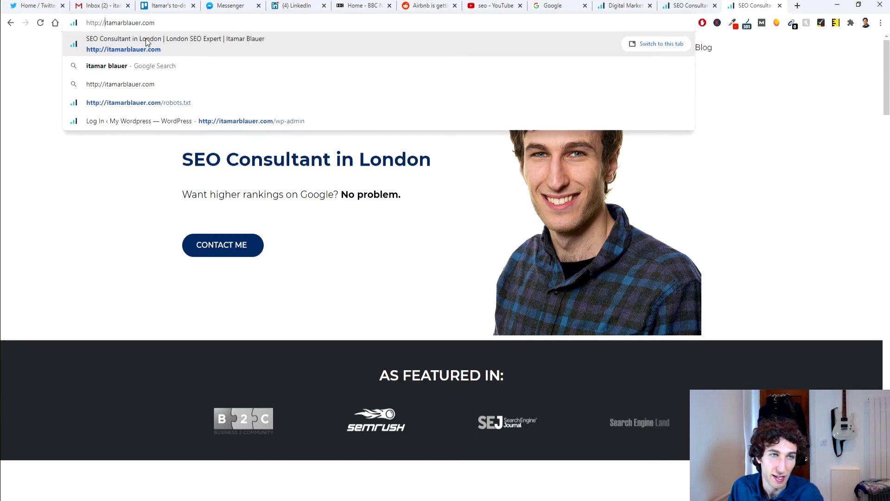
key("Return")
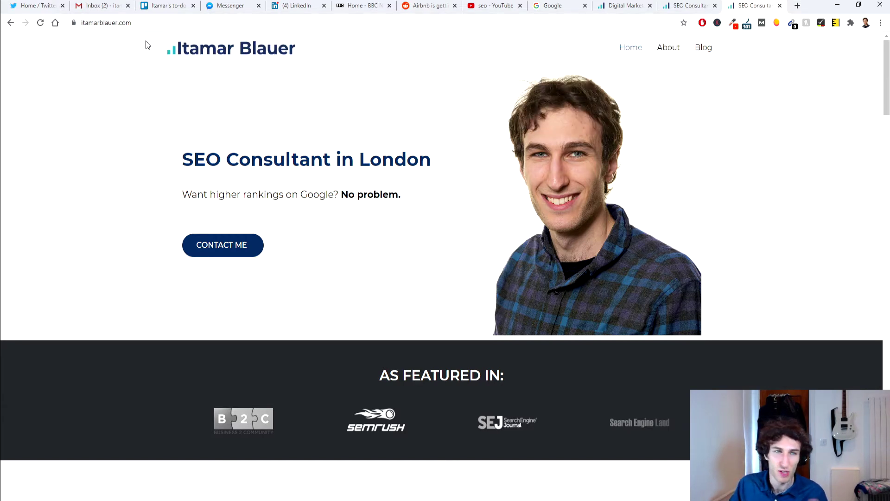
Examine the homepage's redirect chain with the Redirect Path extension.
left_click(119, 19)
left_click(124, 18)
left_click(134, 44)
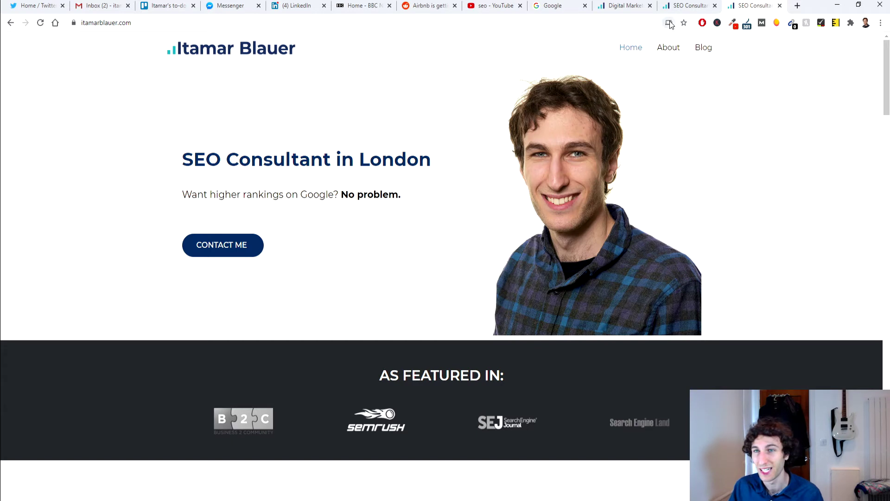
left_click(748, 29)
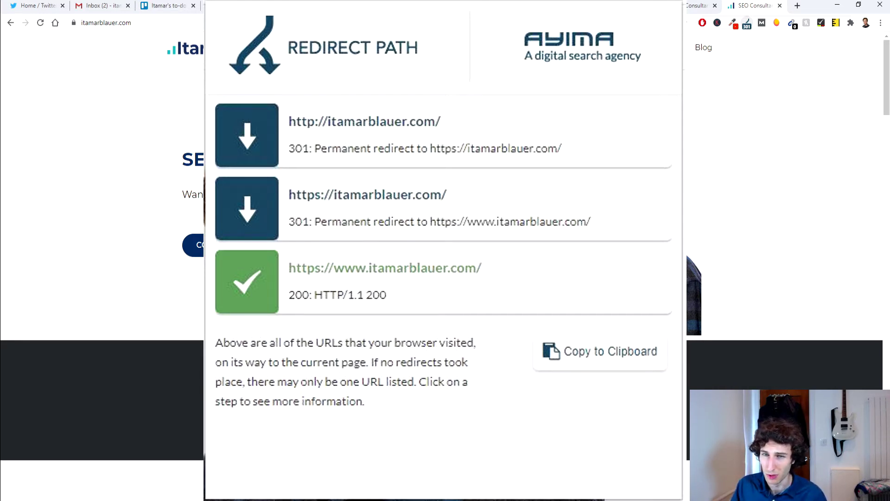
left_click(760, 57)
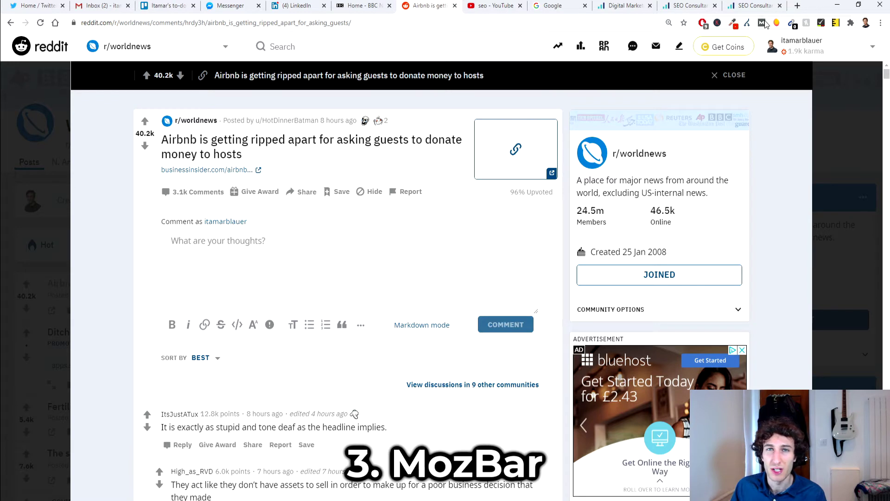
Turn on MozBar for the Airbnb Reddit post and highlight its Followed and No-Followed links.
left_click(762, 23)
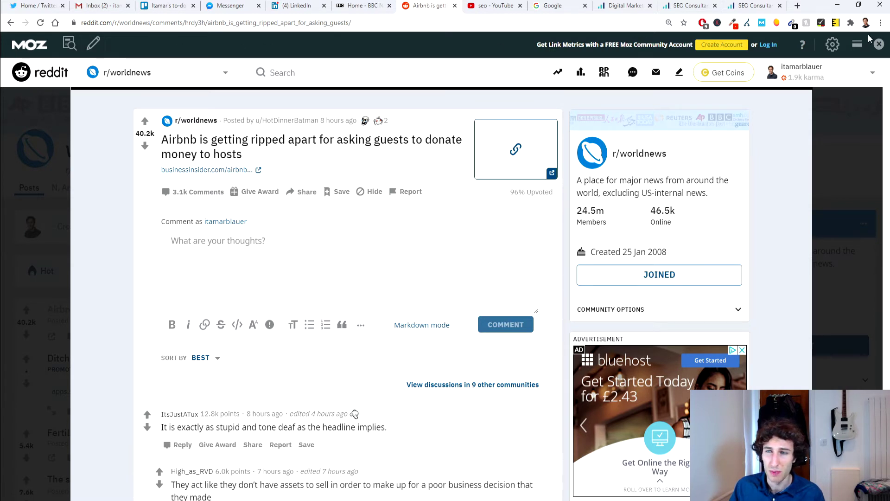
left_click(93, 42)
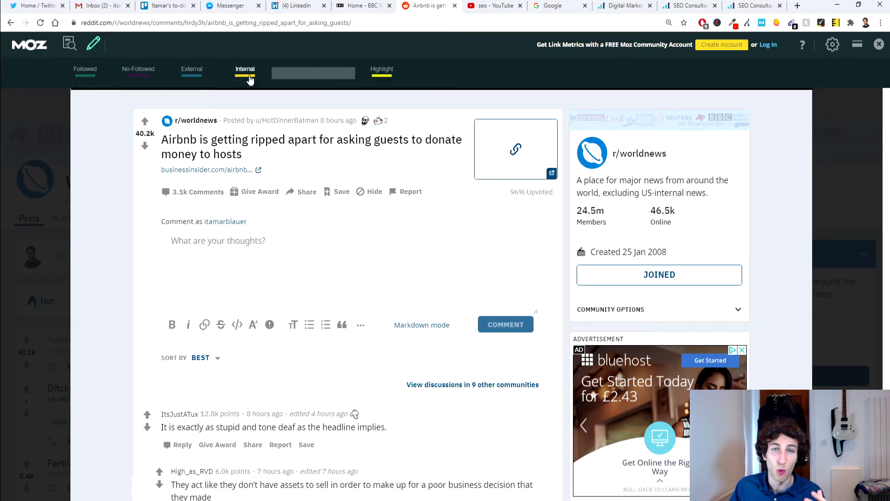
left_click(97, 78)
mouse_move(170, 125)
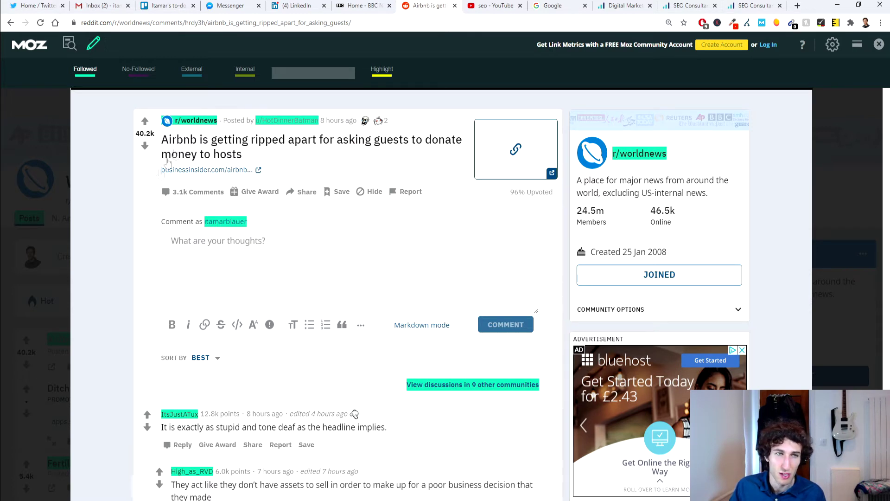
left_click(138, 74)
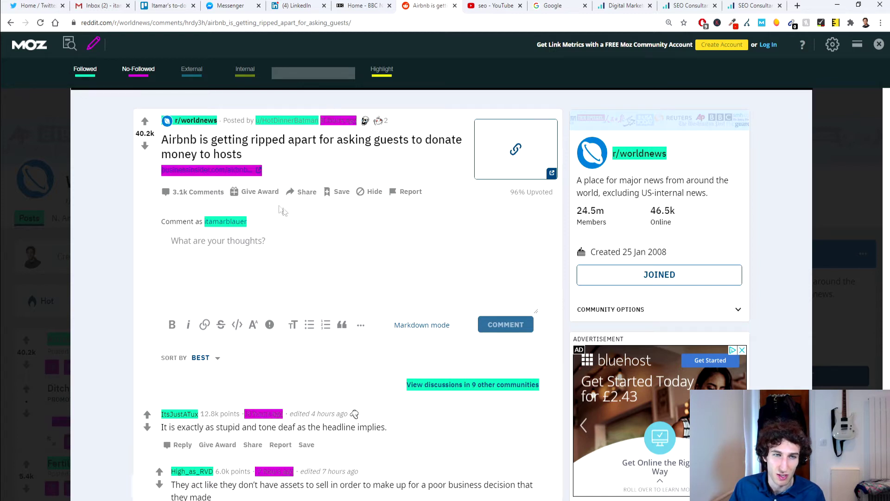
left_click(142, 74)
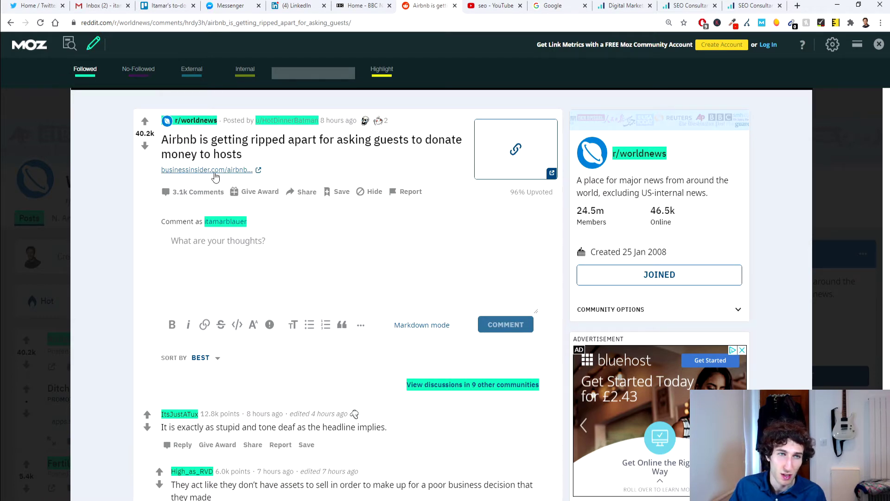
left_click(142, 74)
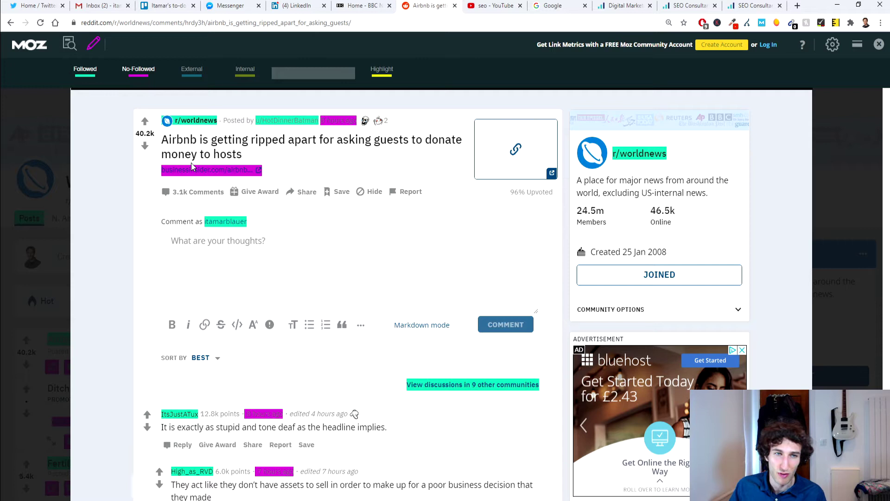
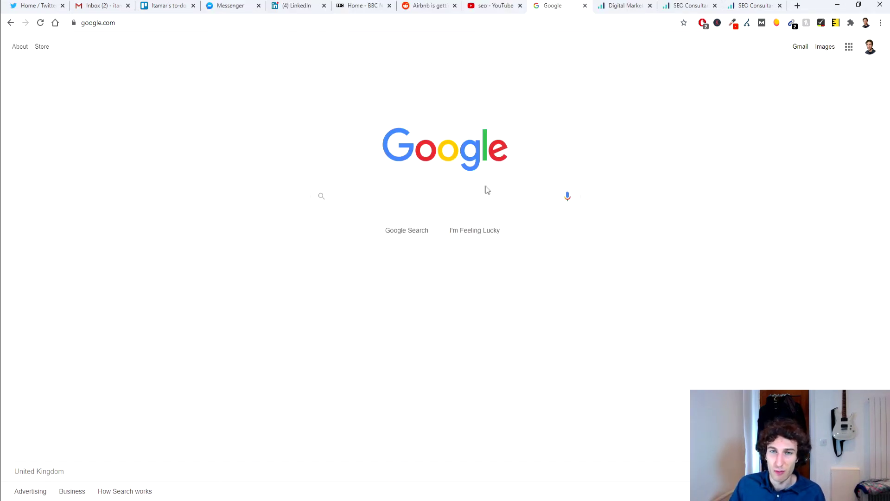
Search Google for "baking a cake".
type("baking a cake")
key("Return")
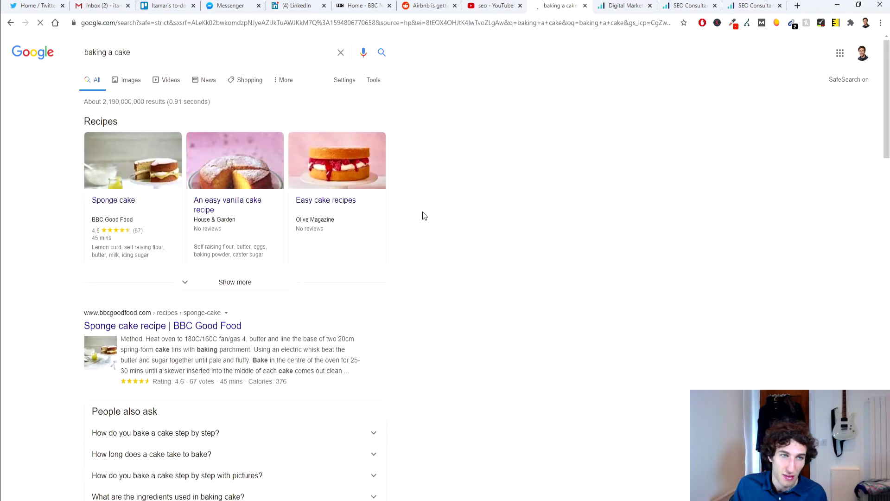
Load additional People also ask questions by repeatedly expanding and collapsing questions in the list.
scroll(422, 216, "down", 5)
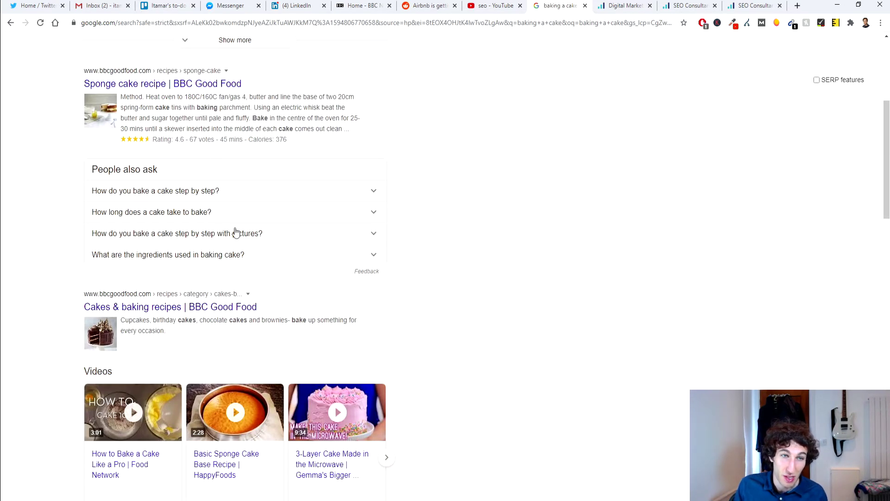
left_click(246, 236)
left_click(245, 238)
left_click(235, 278)
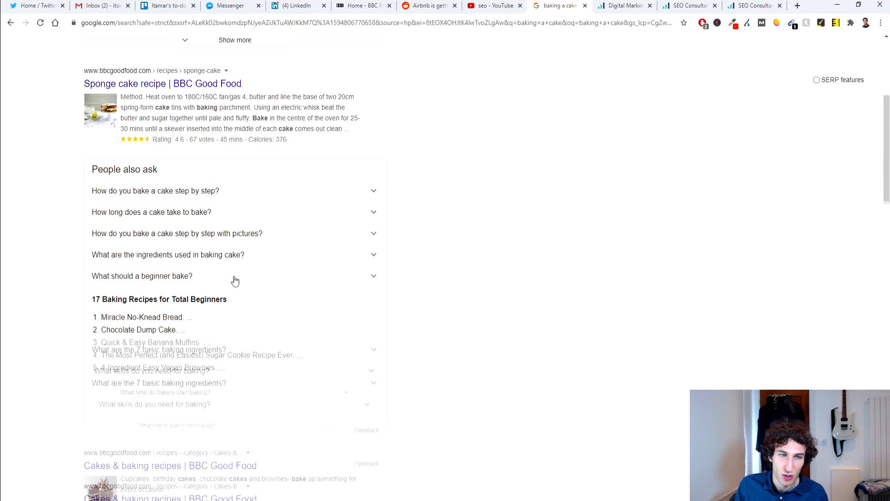
left_click(235, 278)
scroll(235, 281, "down", 1)
left_click(235, 279)
left_click(235, 280)
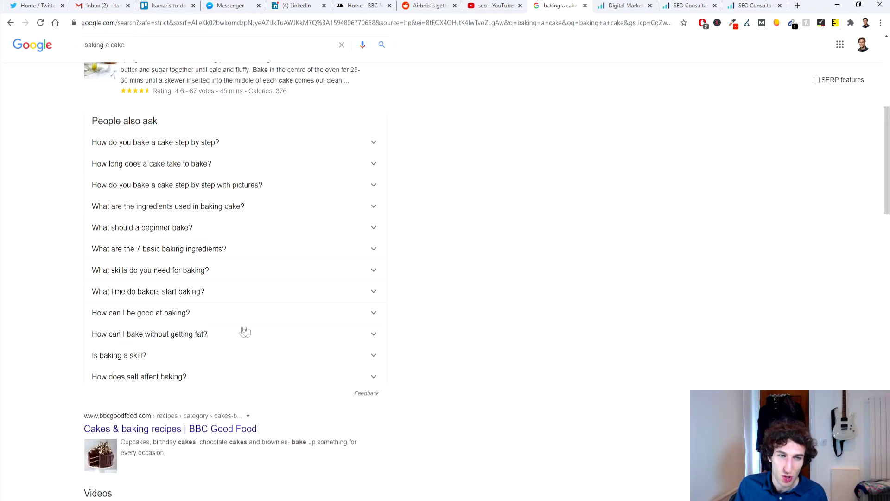
left_click(231, 325)
left_click(233, 326)
scroll(233, 326, "down", 1)
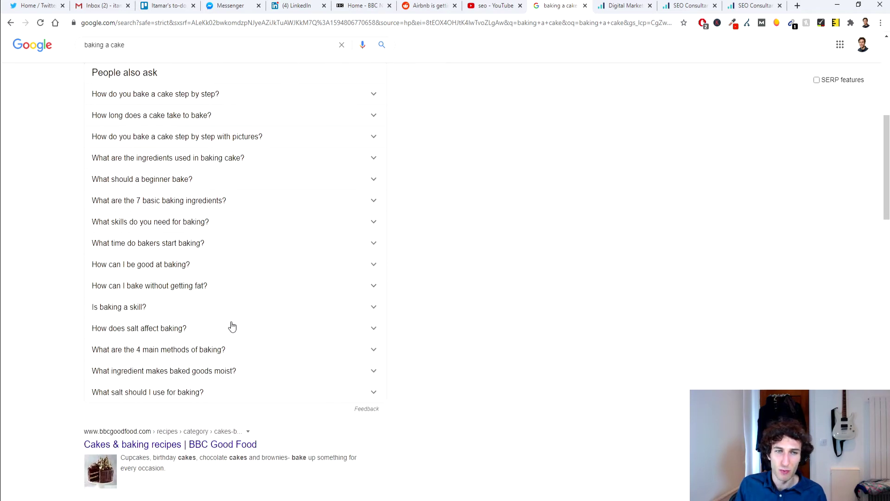
left_click(232, 326)
left_click(231, 326)
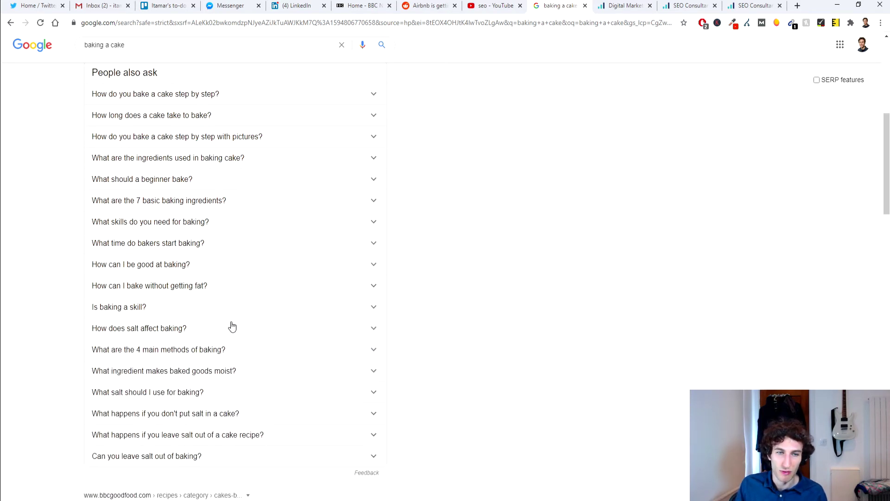
Copy all loaded People also ask questions to the clipboard with the extension and review the copied list.
left_click(837, 23)
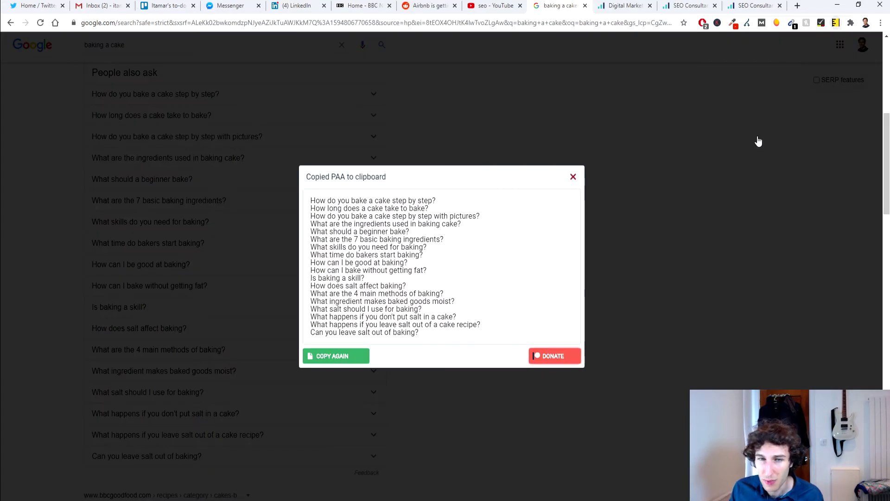
scroll(375, 294, "down", 2)
scroll(375, 293, "up", 1)
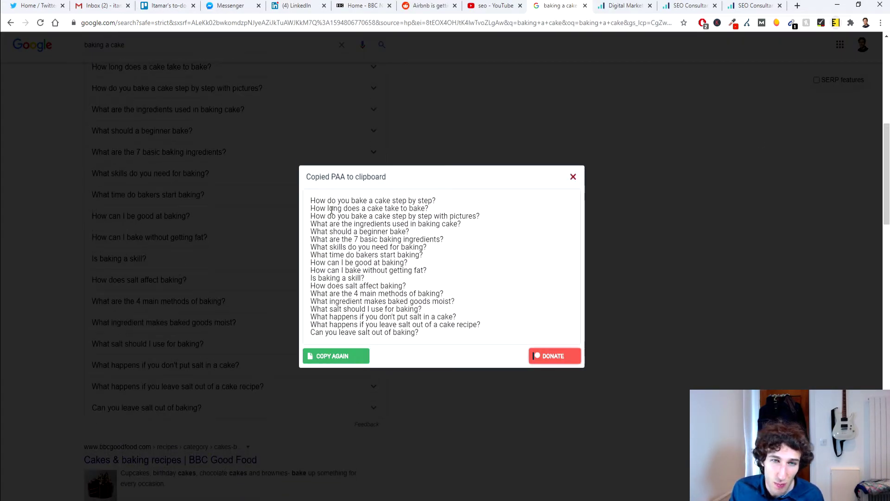
left_click_drag(314, 198, 479, 332)
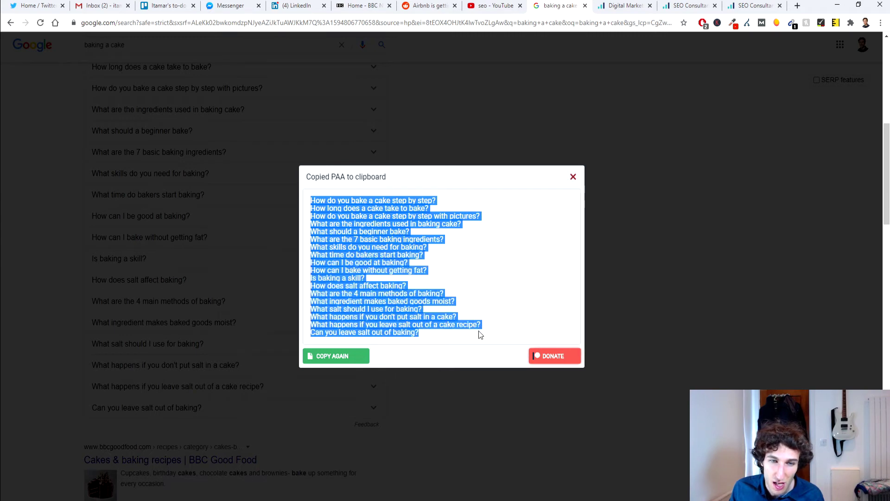
left_click(480, 335)
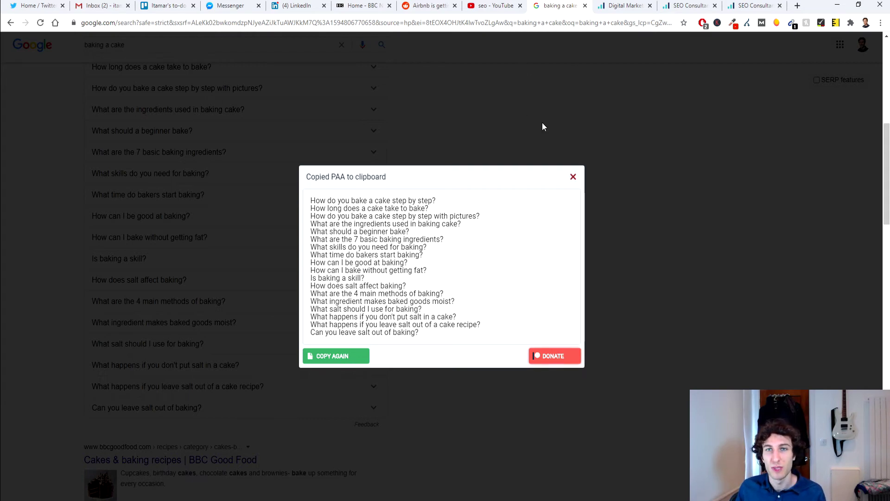
Run Check My Links on the Digital Marketing Trends in 2021 article and examine the highlighted links.
key("ctrl+Tab")
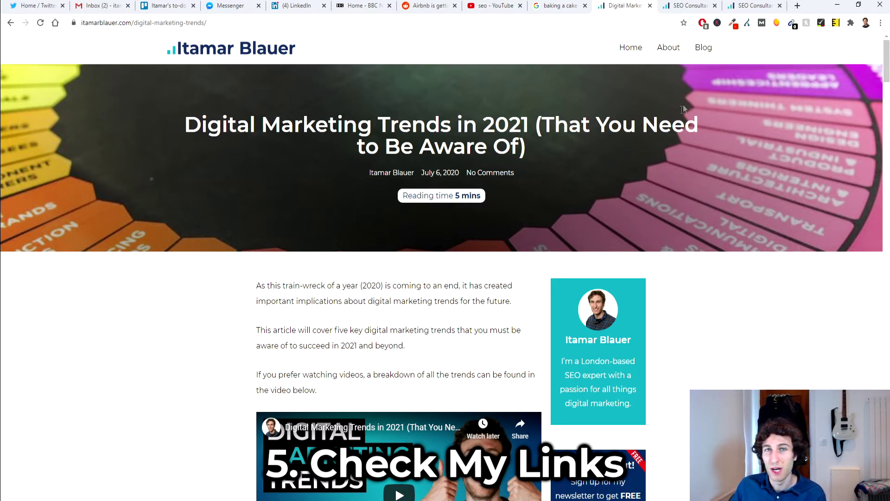
scroll(677, 99, "down", 8)
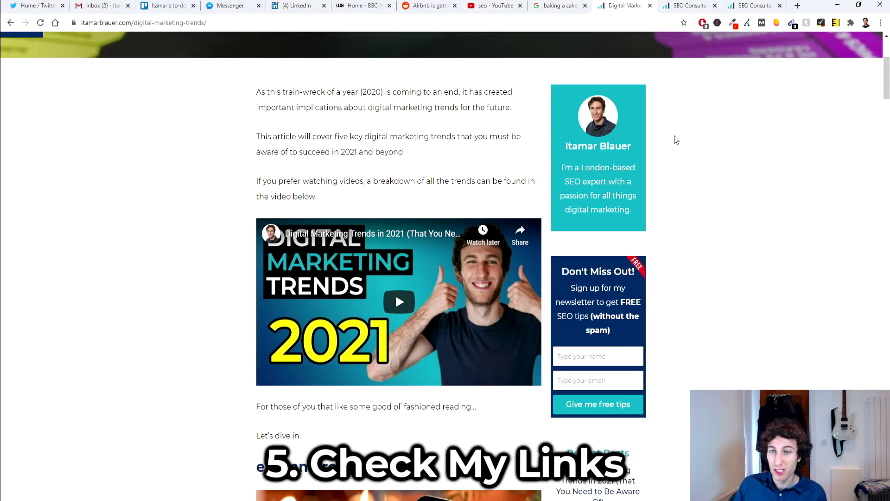
scroll(673, 135, "up", 3)
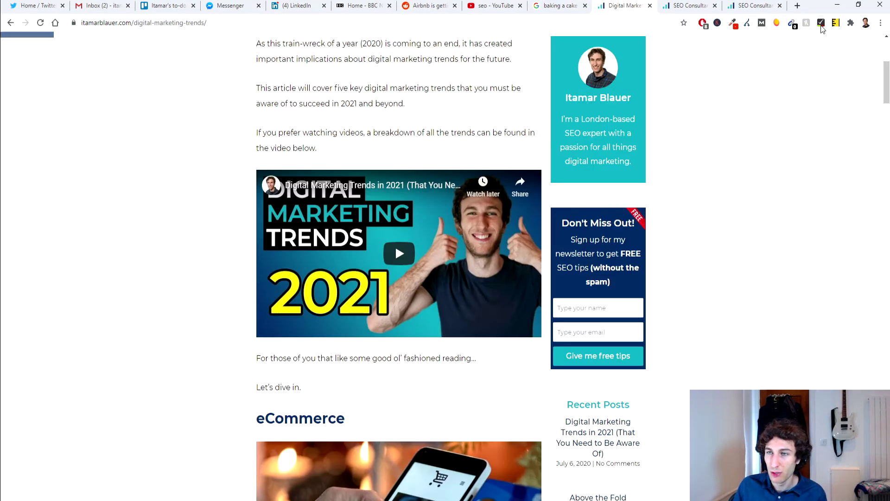
left_click(820, 23)
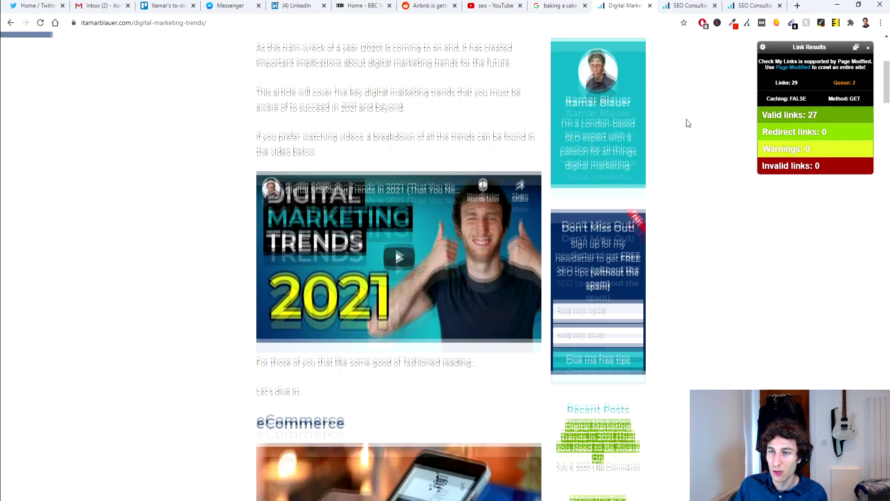
scroll(686, 123, "up", 5)
scroll(710, 120, "down", 1)
scroll(710, 119, "up", 1)
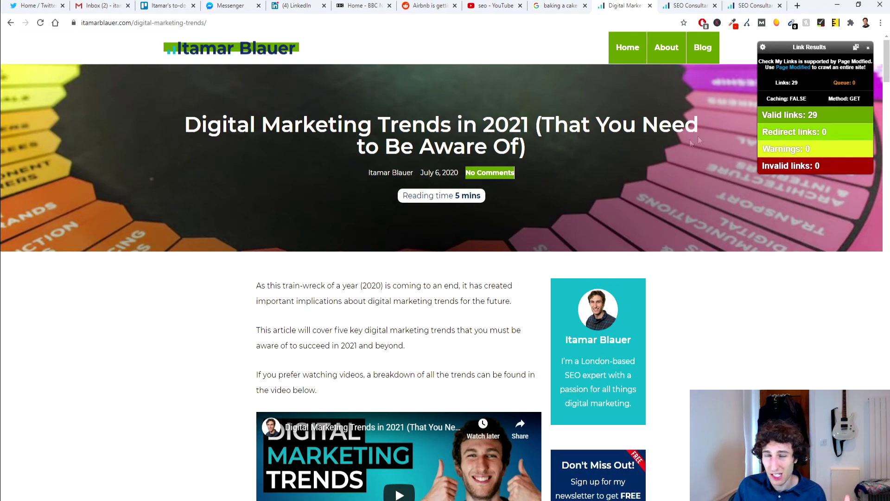
scroll(650, 138, "down", 3)
scroll(675, 180, "up", 2)
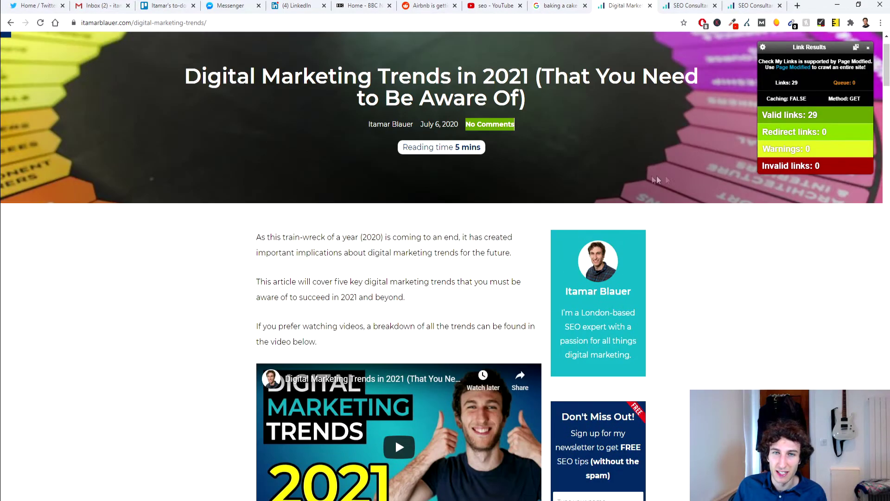
Examine the Check My Links highlights throughout the Digital Marketing Trends in 2021 article, from the header to the footer.
scroll(665, 176, "up", 1)
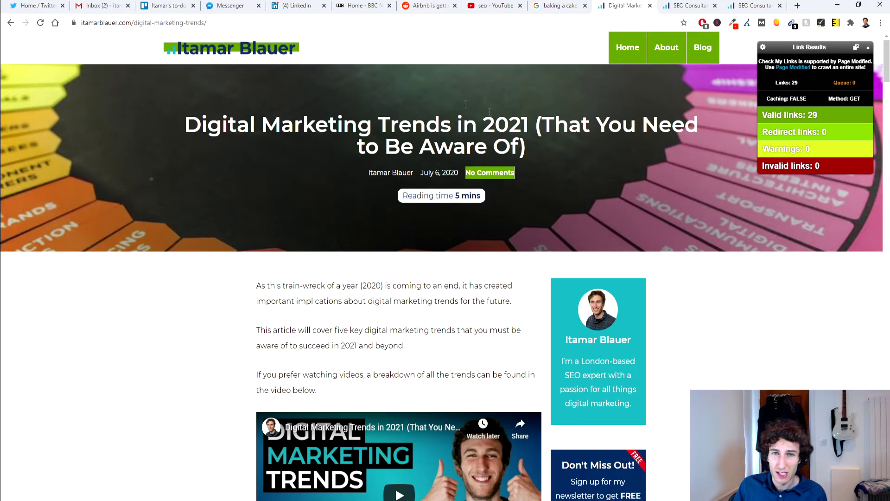
scroll(611, 122, "down", 5)
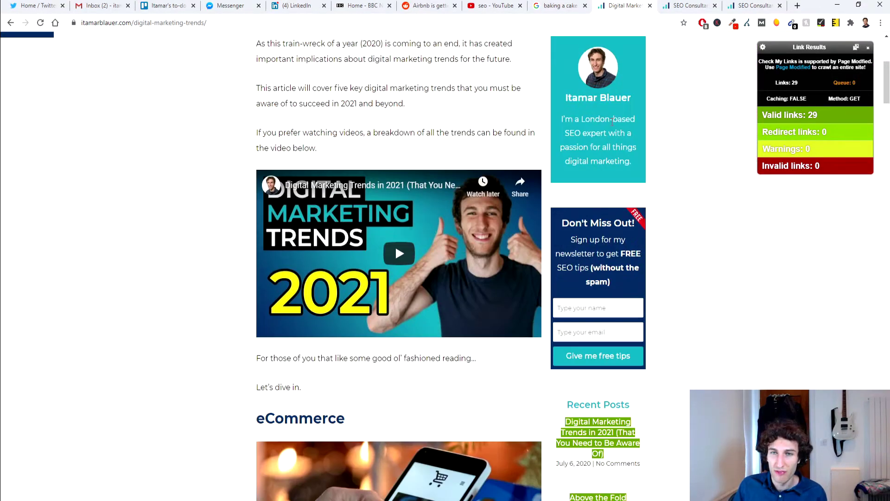
scroll(612, 121, "down", 9)
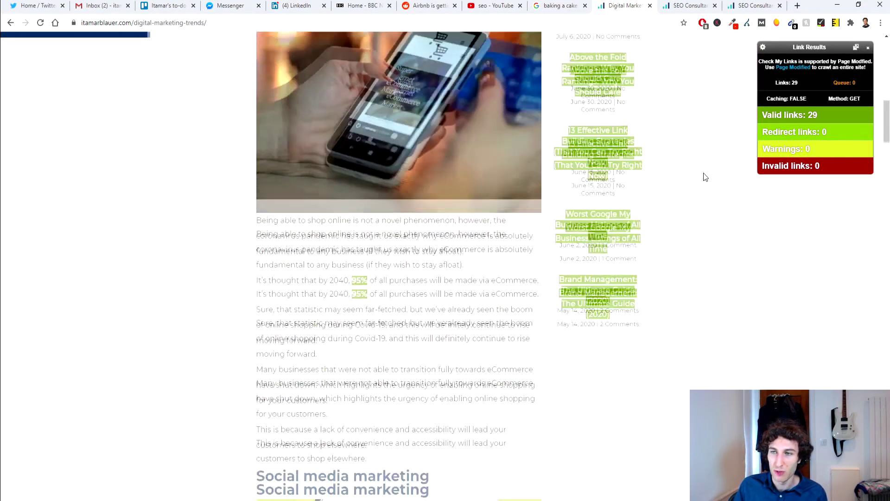
scroll(704, 177, "down", 18)
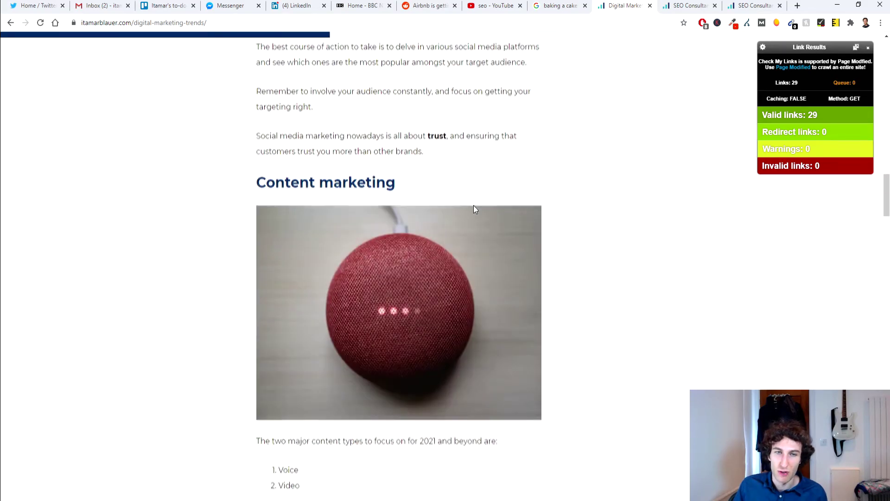
scroll(474, 205, "down", 20)
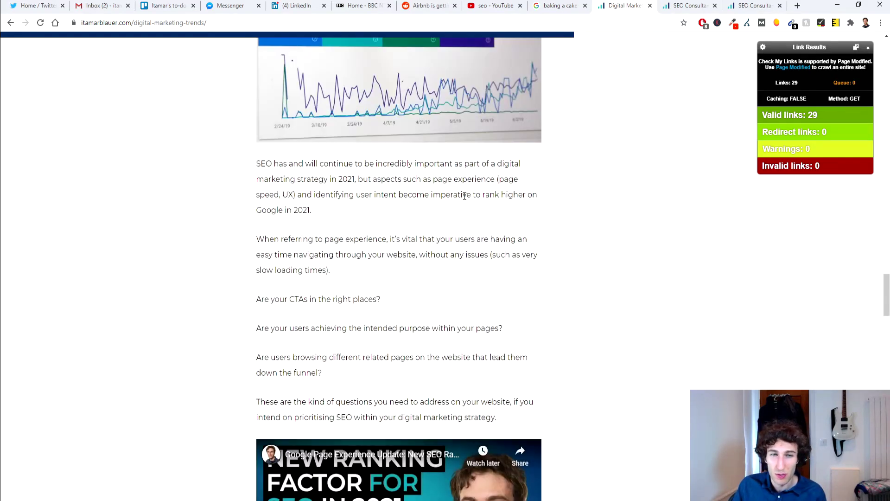
scroll(464, 196, "down", 20)
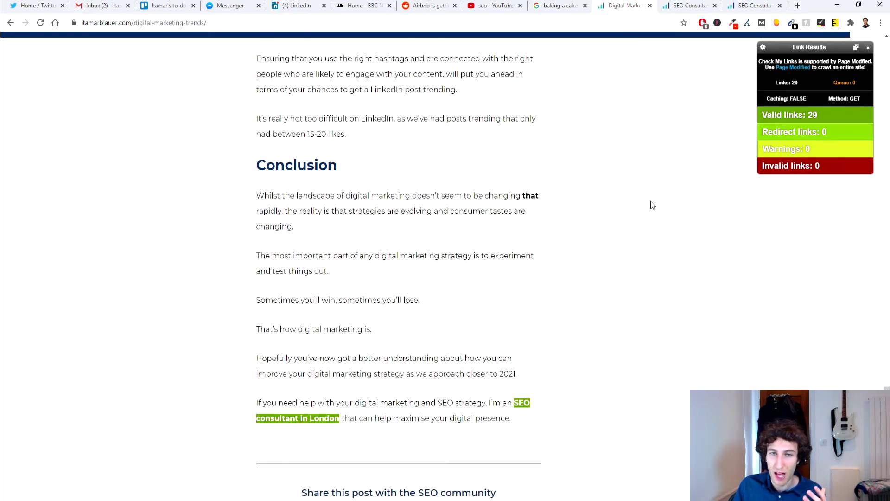
scroll(607, 210, "down", 15)
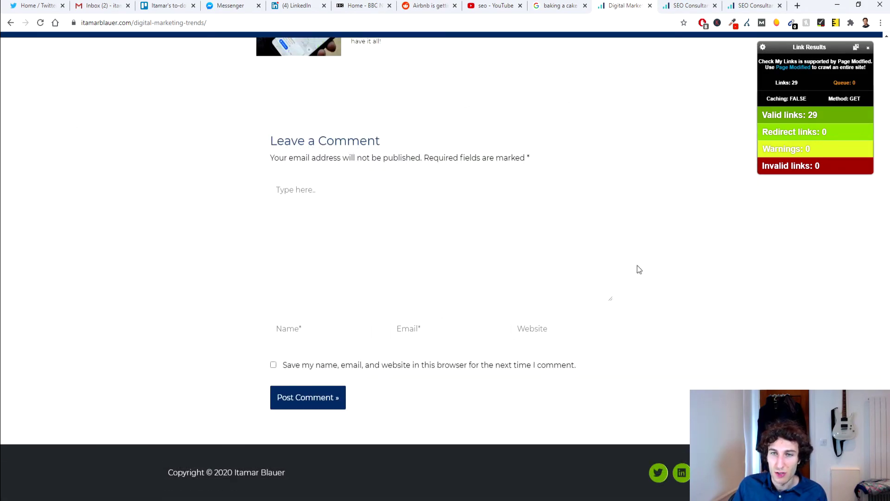
scroll(658, 331, "up", 20)
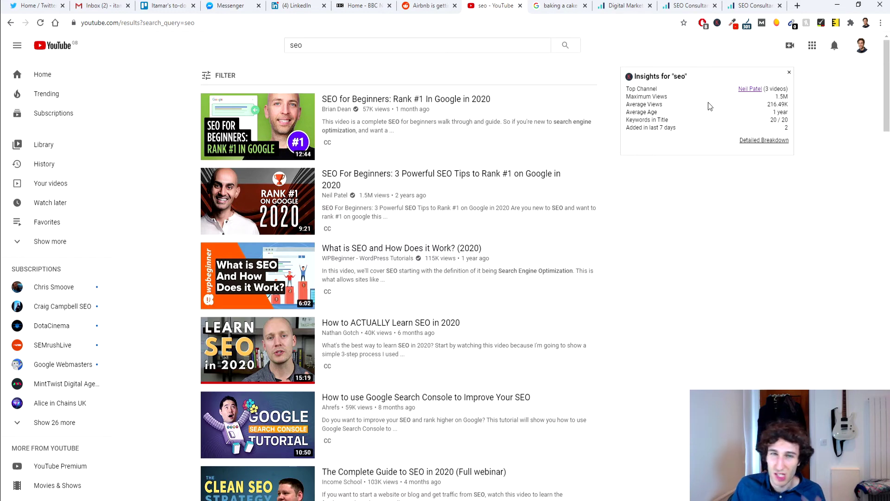
Open the video "SEO for Beginners: Rank #1 In Google in 2020" from the YouTube search results for "seo".
mouse_move(476, 125)
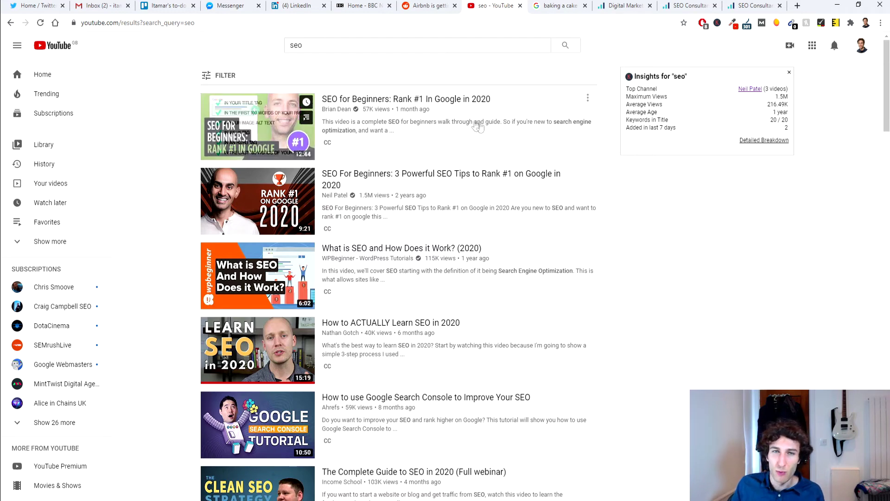
left_click(471, 99)
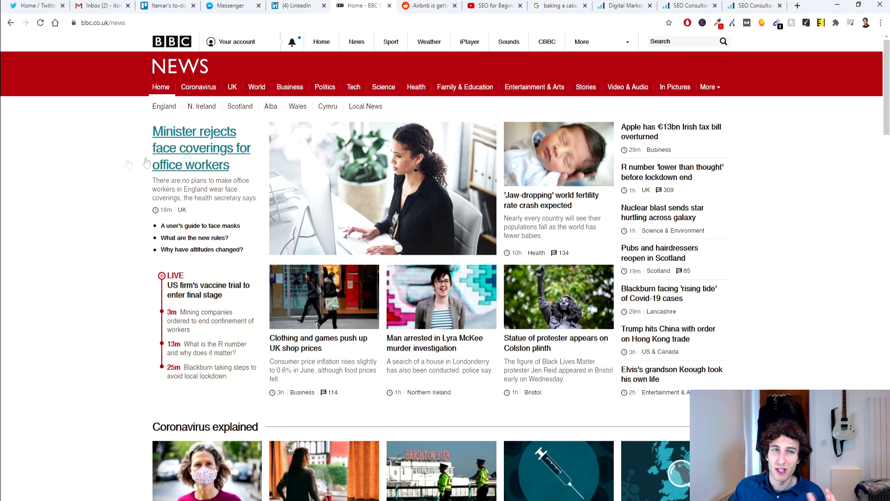
Check the BBC News home page for email addresses with Email Extractor, then close the results and look over the page.
scroll(71, 168, "down", 8)
scroll(747, 204, "up", 8)
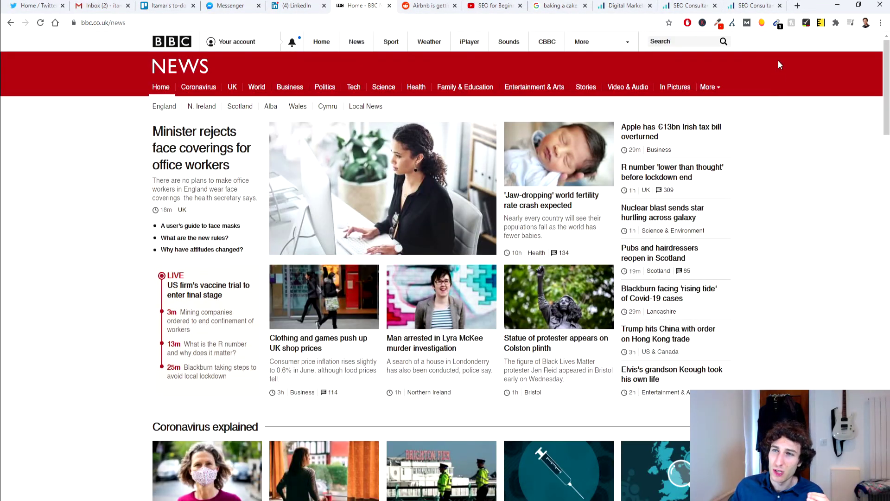
left_click(777, 23)
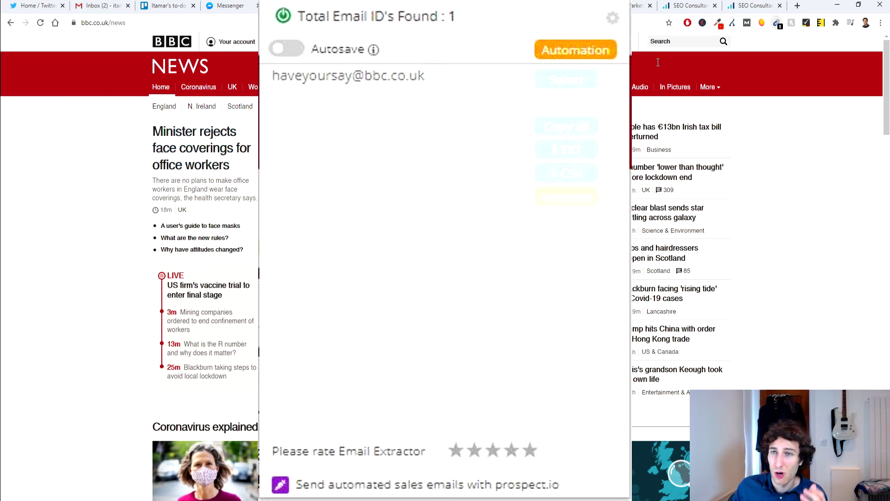
left_click(838, 130)
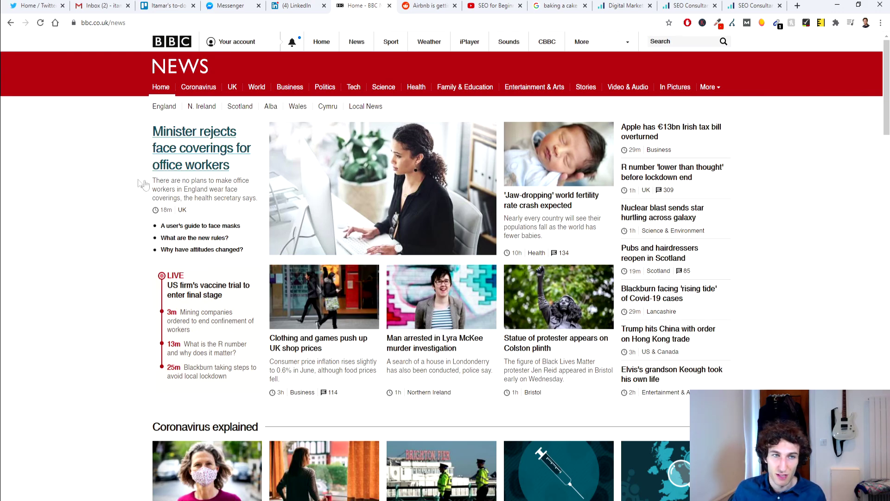
scroll(349, 121, "down", 18)
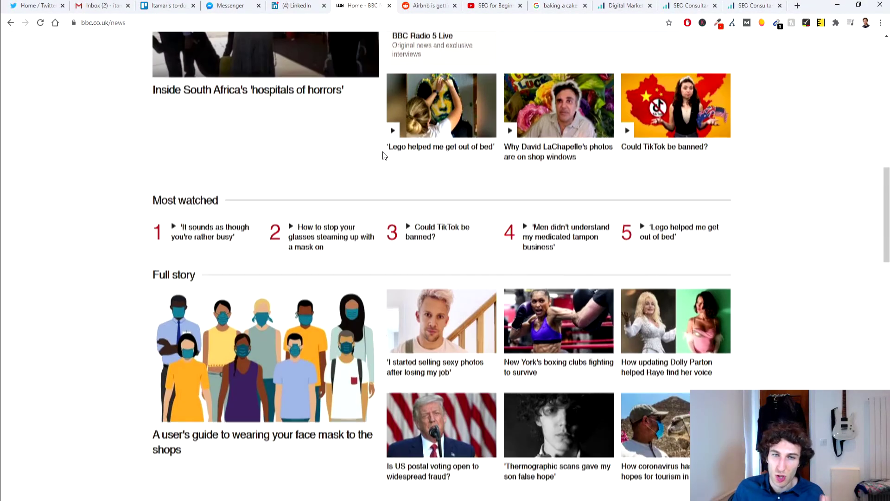
scroll(694, 230, "up", 18)
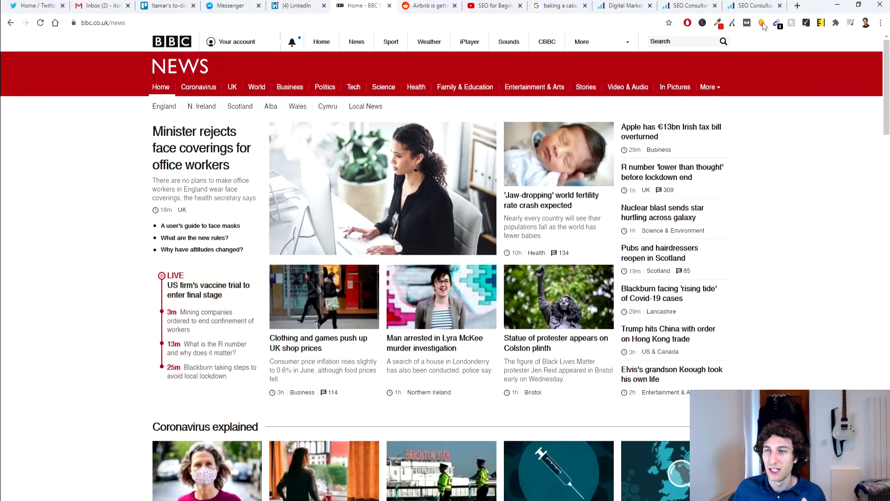